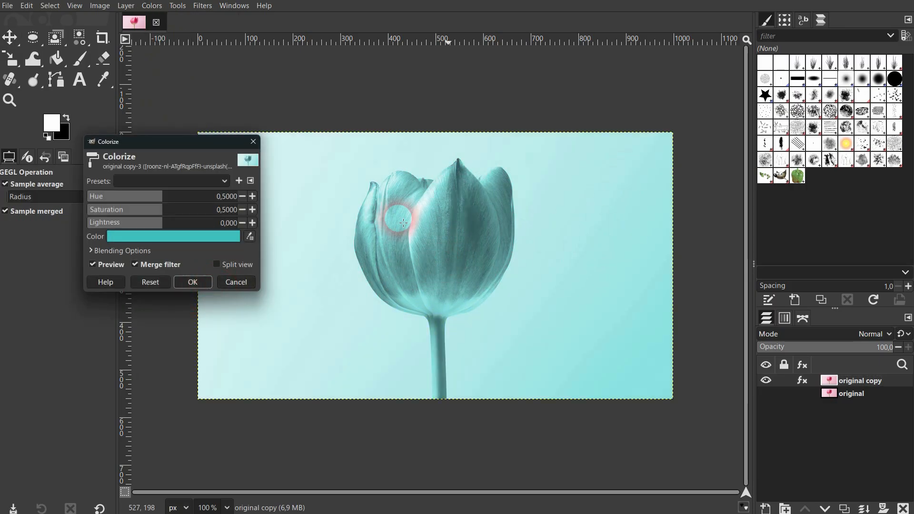
- Cancel the Colorize filter, rename the original copy layer as 1, and name its duplicate 2
{"action": "left_click", "coordinate": [235, 283]}
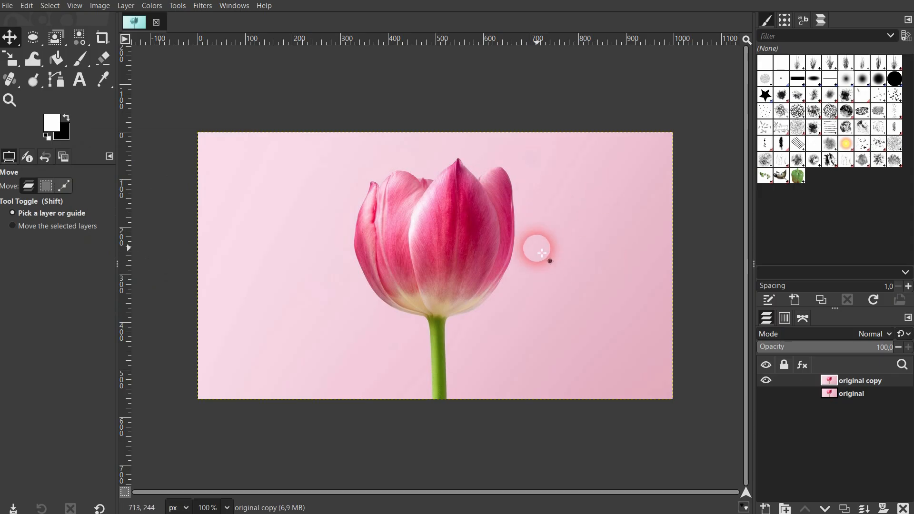
{"action": "double_click", "coordinate": [852, 381]}
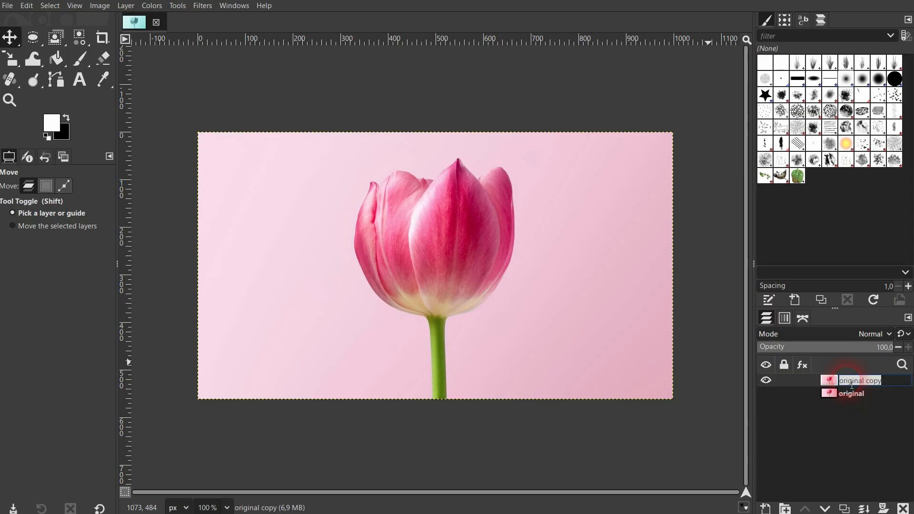
{"action": "key", "text": "Return"}
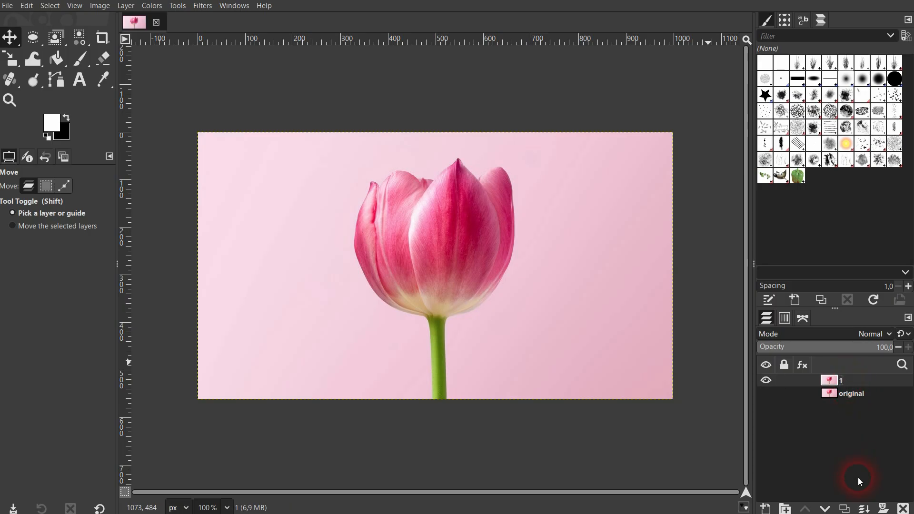
{"action": "double_click", "coordinate": [851, 382]}
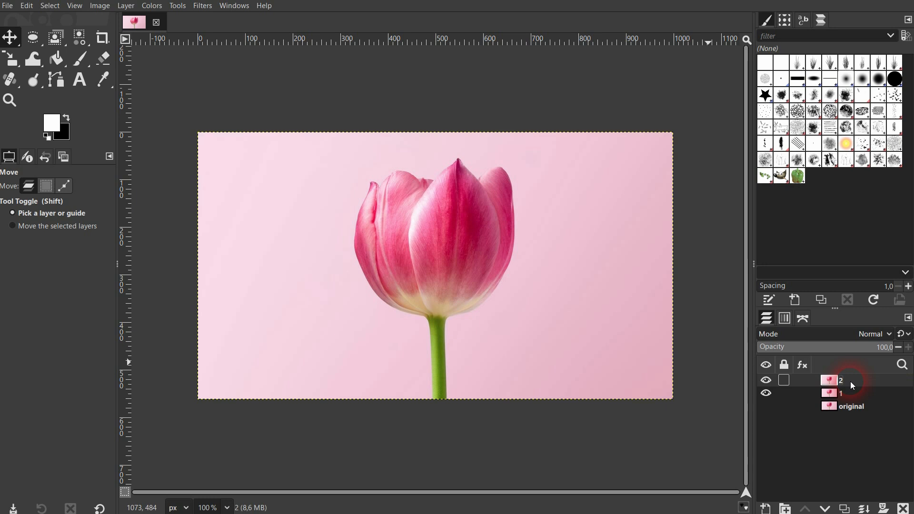
- Add a black (full transparency) mask to layer 2 while layer 1 is hidden, and show layer 1 again
{"action": "left_click", "coordinate": [767, 393]}
{"action": "left_click", "coordinate": [884, 508]}
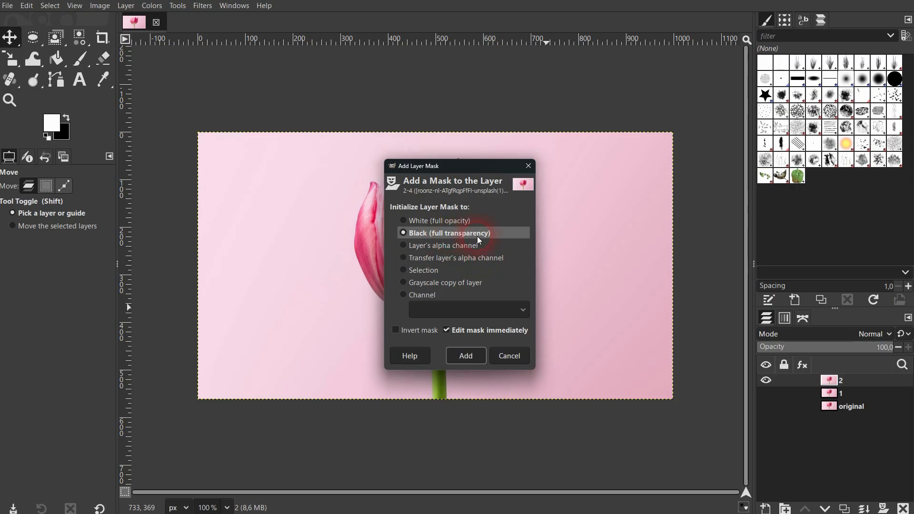
{"action": "left_click", "coordinate": [466, 357]}
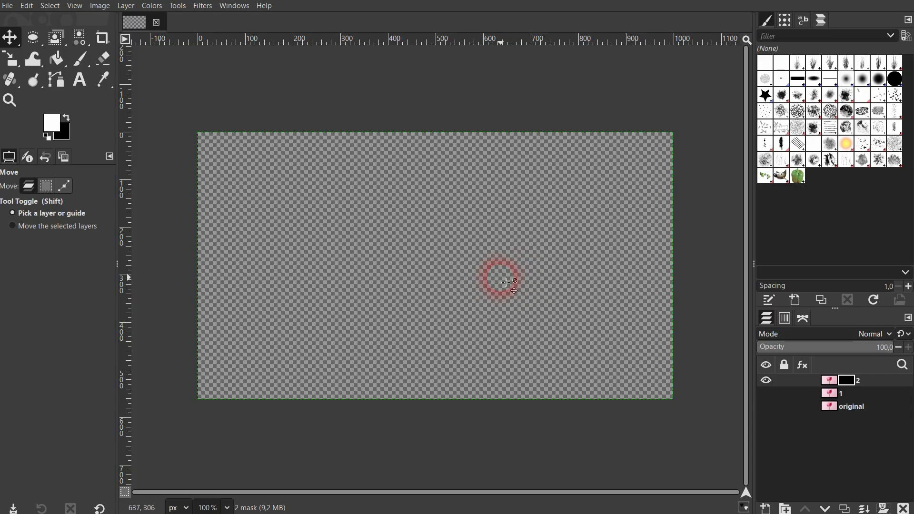
{"action": "left_click", "coordinate": [766, 393]}
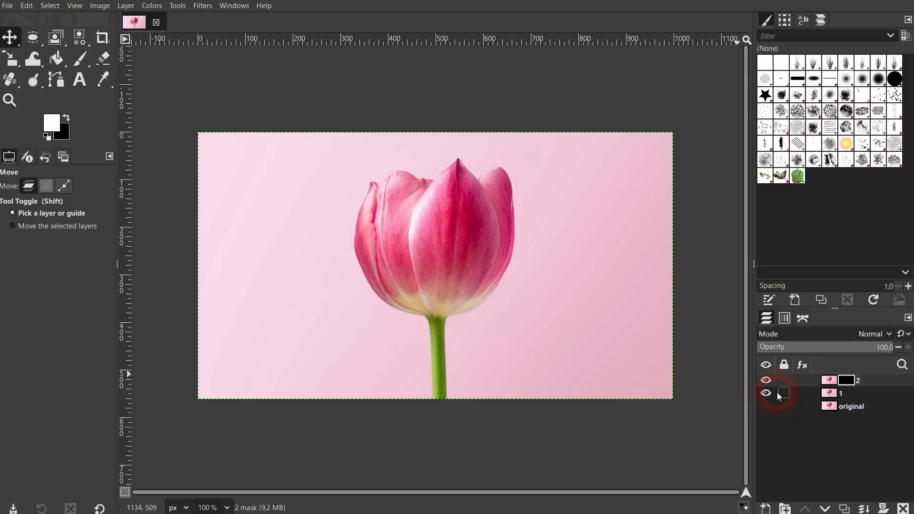
- Paint a white test stroke across the middle of the tulip on layer 2's mask while layer 1 is hidden
{"action": "left_click", "coordinate": [829, 382]}
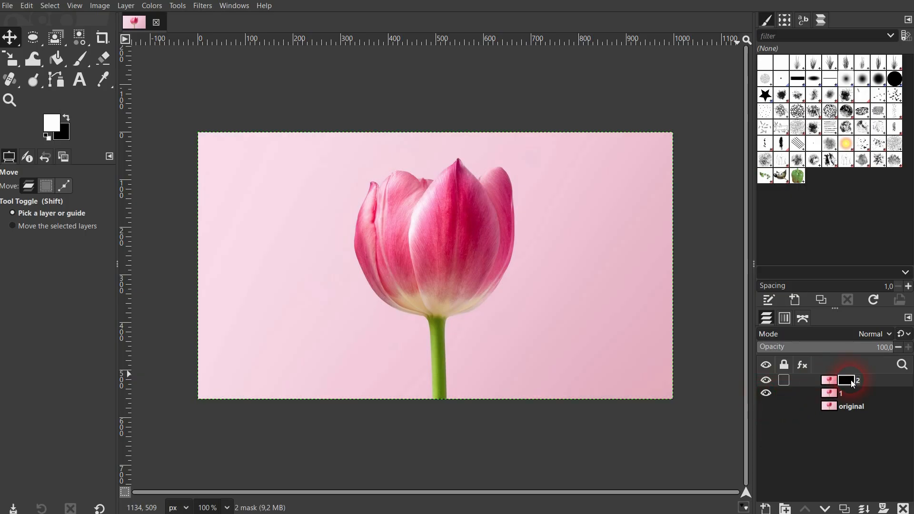
{"action": "left_click", "coordinate": [81, 57]}
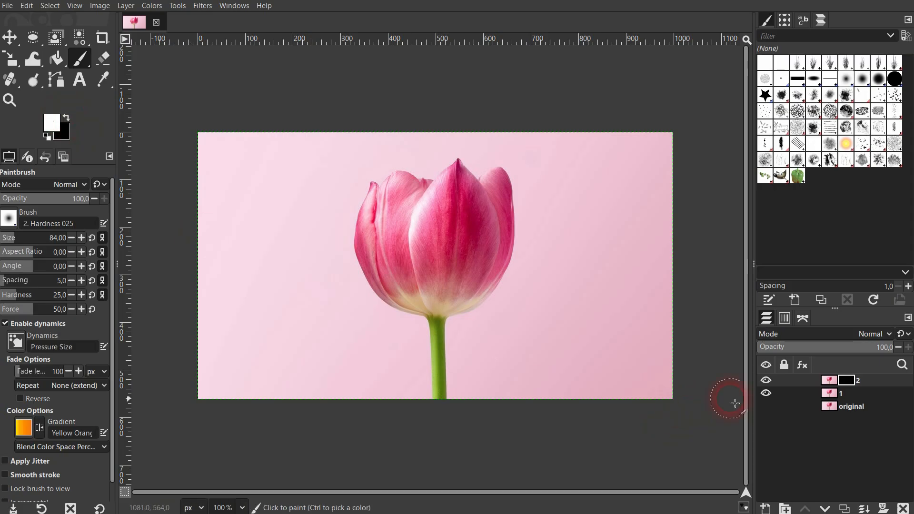
{"action": "left_click", "coordinate": [767, 393]}
{"action": "mouse_move", "coordinate": [447, 240]}
{"action": "left_mouse_down"}
{"action": "mouse_move", "coordinate": [421, 269]}
{"action": "mouse_move", "coordinate": [460, 252]}
{"action": "left_mouse_up"}
{"action": "left_click", "coordinate": [765, 366]}
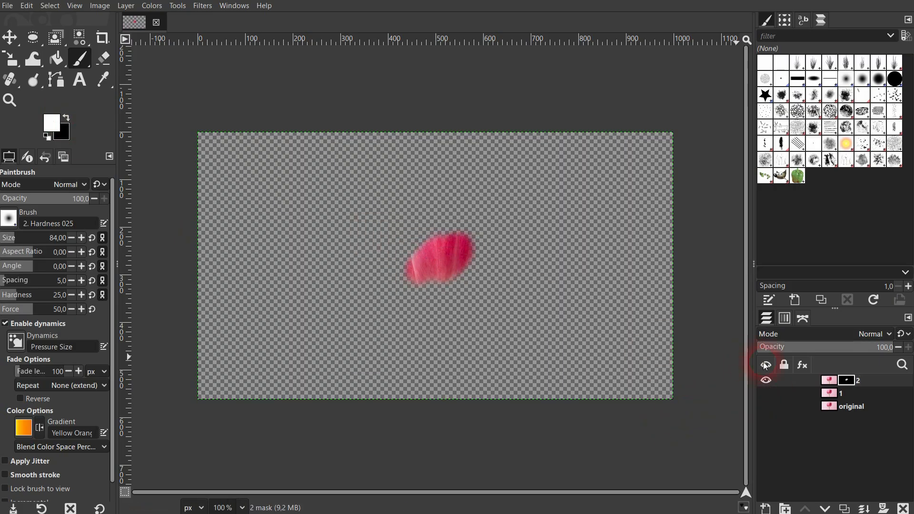
{"action": "left_click", "coordinate": [767, 393]}
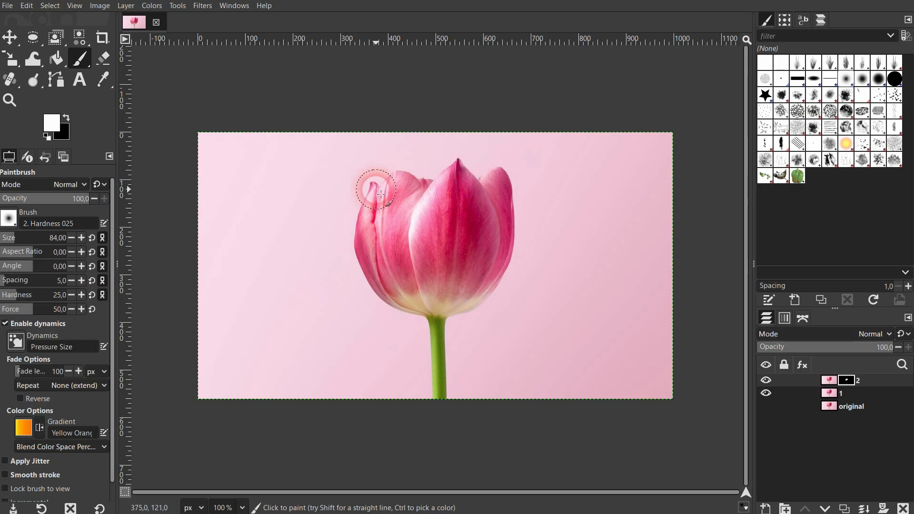
- Paint the whole tulip head white on layer 2's mask, hiding layer 1 to fill the remaining gaps
{"action": "left_click_drag", "start_coordinate": [454, 278], "coordinate": [458, 274]}
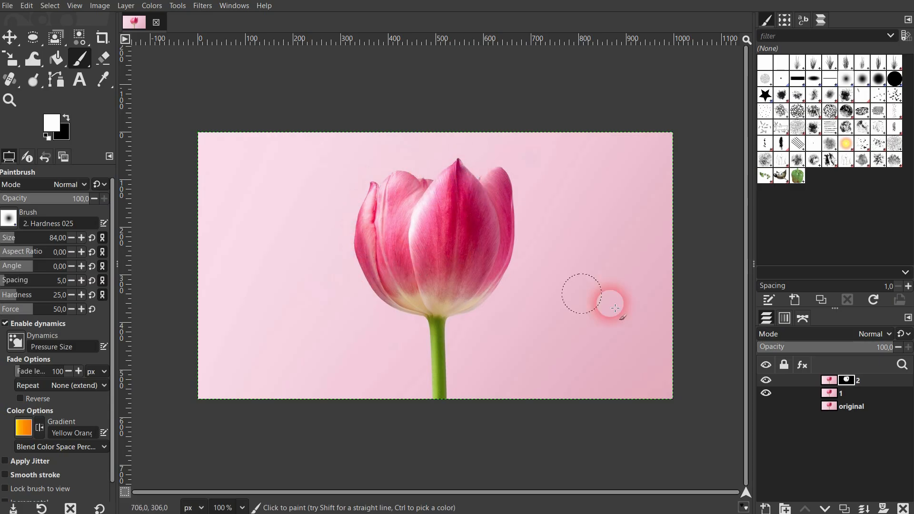
{"action": "left_click", "coordinate": [766, 394]}
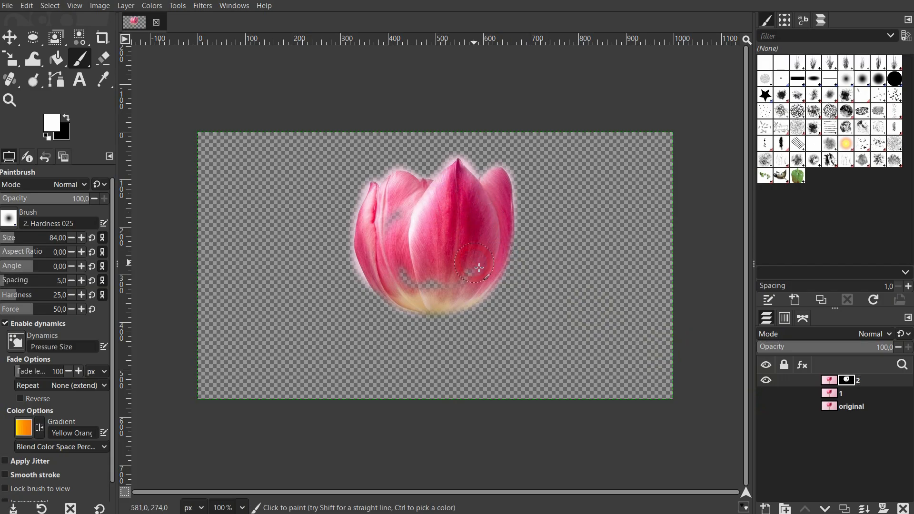
{"action": "mouse_move", "coordinate": [479, 268]}
{"action": "left_mouse_down"}
{"action": "mouse_move", "coordinate": [431, 286]}
{"action": "mouse_move", "coordinate": [399, 275]}
{"action": "mouse_move", "coordinate": [392, 209]}
{"action": "mouse_move", "coordinate": [412, 259]}
{"action": "left_mouse_up"}
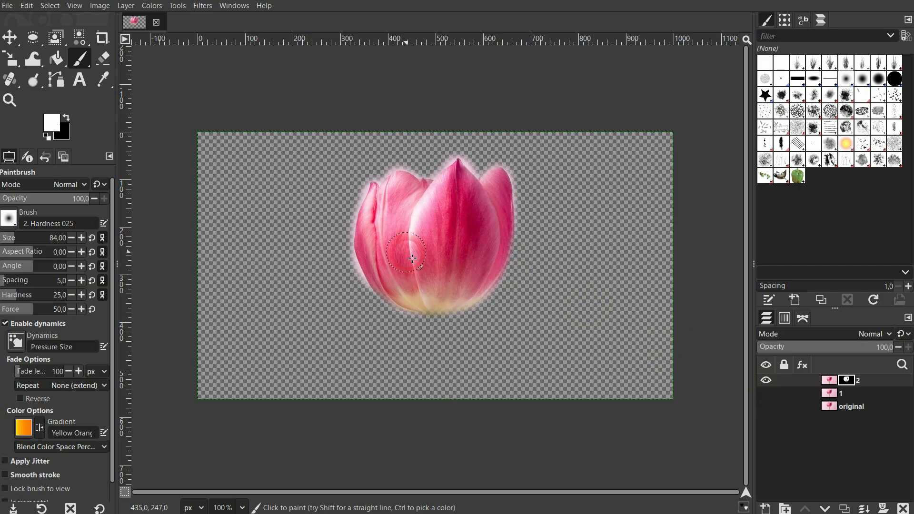
- Set the brush size to 25 and paint black on the mask to remove the halo along the tulip's lower-left edge
{"action": "scroll", "coordinate": [375, 258], "scroll_direction": "up", "scroll_amount": 5, "text": "ctrl"}
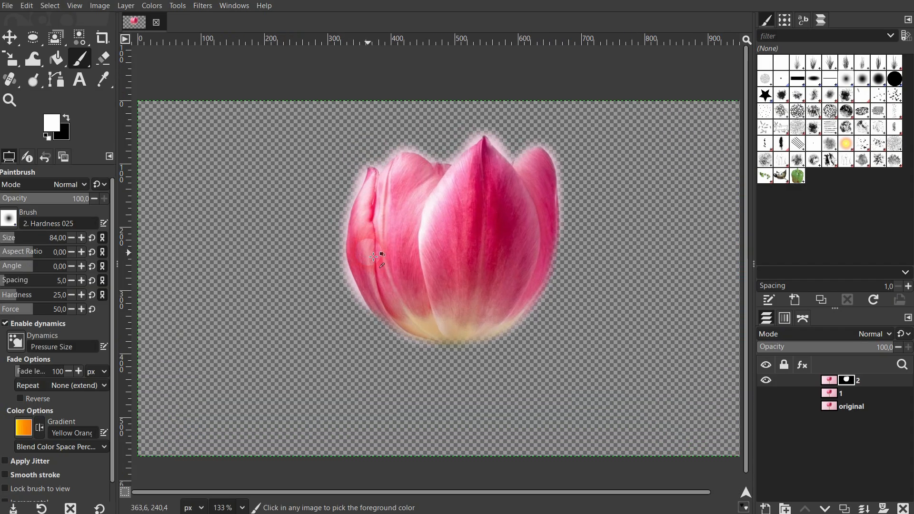
{"action": "scroll", "coordinate": [373, 268], "scroll_direction": "up", "scroll_amount": 2, "text": "ctrl"}
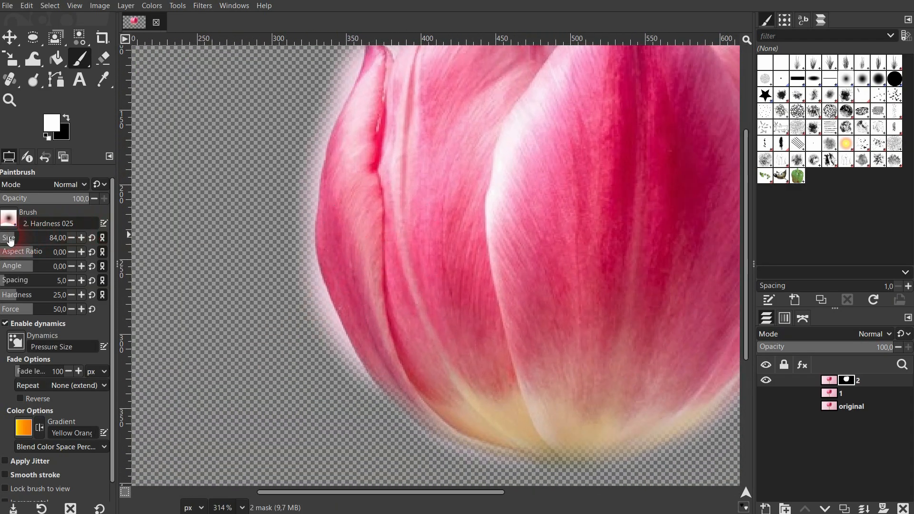
{"action": "mouse_move", "coordinate": [286, 296]}
{"action": "left_mouse_down"}
{"action": "mouse_move", "coordinate": [292, 310]}
{"action": "mouse_move", "coordinate": [306, 306]}
{"action": "mouse_move", "coordinate": [353, 383]}
{"action": "mouse_move", "coordinate": [292, 249]}
{"action": "mouse_move", "coordinate": [302, 371]}
{"action": "mouse_move", "coordinate": [335, 356]}
{"action": "mouse_move", "coordinate": [424, 453]}
{"action": "left_mouse_up"}
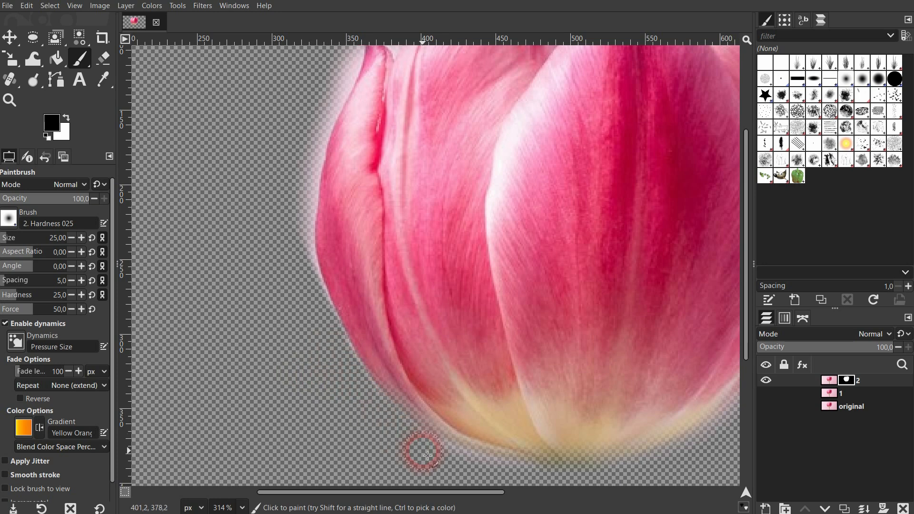
- Paint white on the mask to restore the petals along the tulip's bottom and lower-right edge
{"action": "key", "text": "x"}
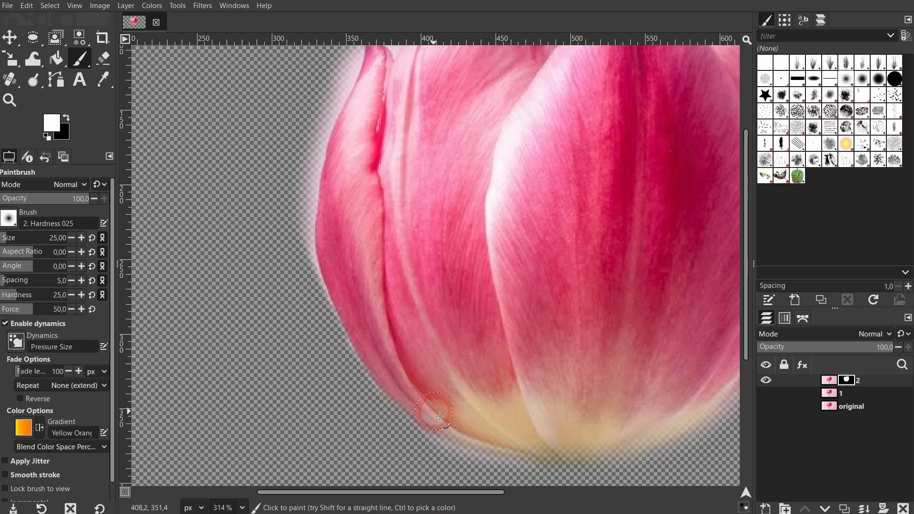
{"action": "mouse_move", "coordinate": [440, 417]}
{"action": "left_mouse_down"}
{"action": "mouse_move", "coordinate": [480, 439]}
{"action": "mouse_move", "coordinate": [529, 446]}
{"action": "mouse_move", "coordinate": [632, 444]}
{"action": "mouse_move", "coordinate": [667, 432]}
{"action": "left_mouse_up"}
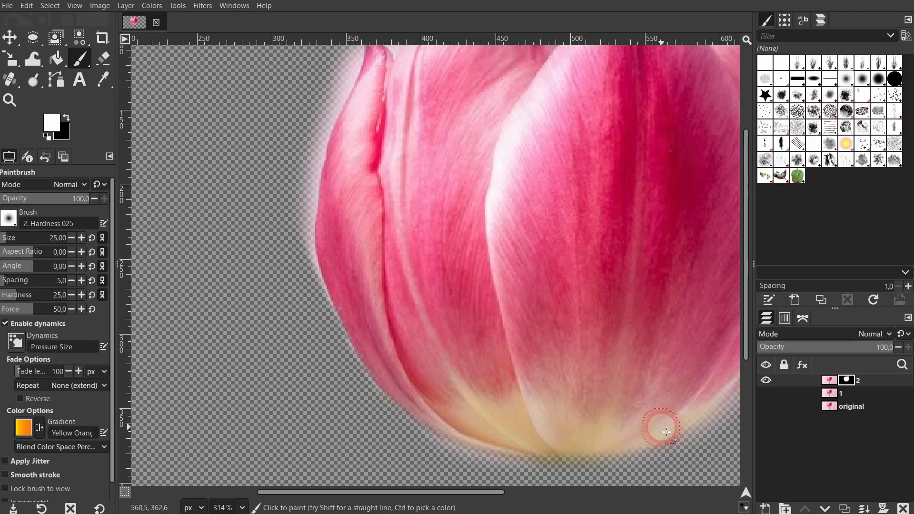
{"action": "left_click_drag", "start_coordinate": [679, 369], "coordinate": [345, 361]}
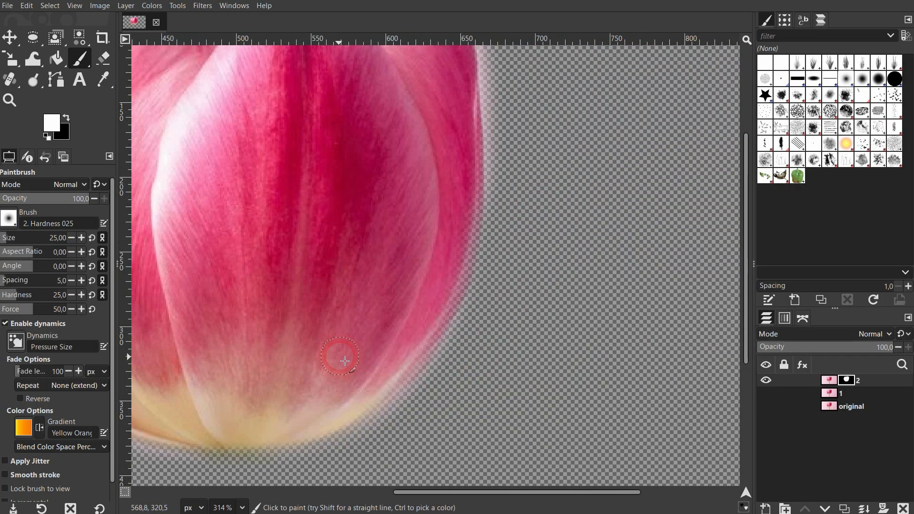
{"action": "mouse_move", "coordinate": [347, 410]}
{"action": "left_mouse_down"}
{"action": "mouse_move", "coordinate": [399, 383]}
{"action": "mouse_move", "coordinate": [420, 337]}
{"action": "left_mouse_up"}
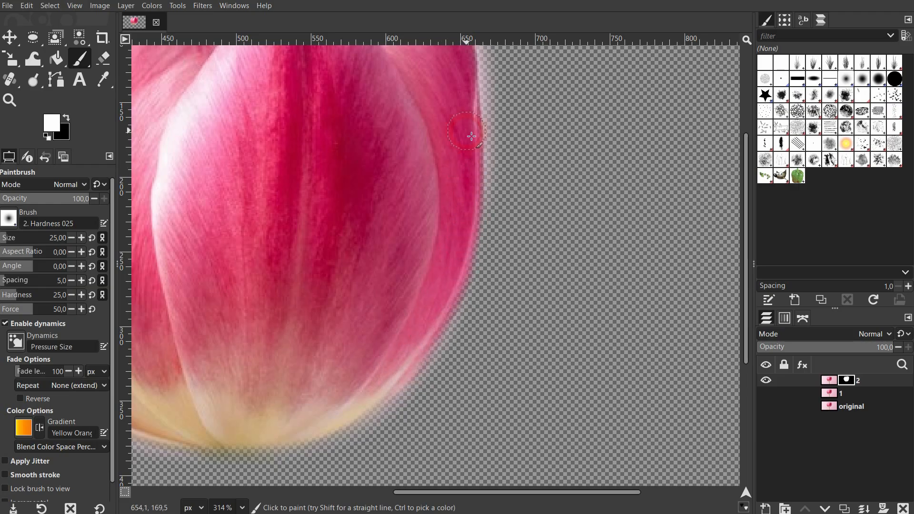
- Paint black on the mask to remove the halo along the tulip's right edge and upper petals
{"action": "left_click_drag", "start_coordinate": [460, 109], "coordinate": [463, 332]}
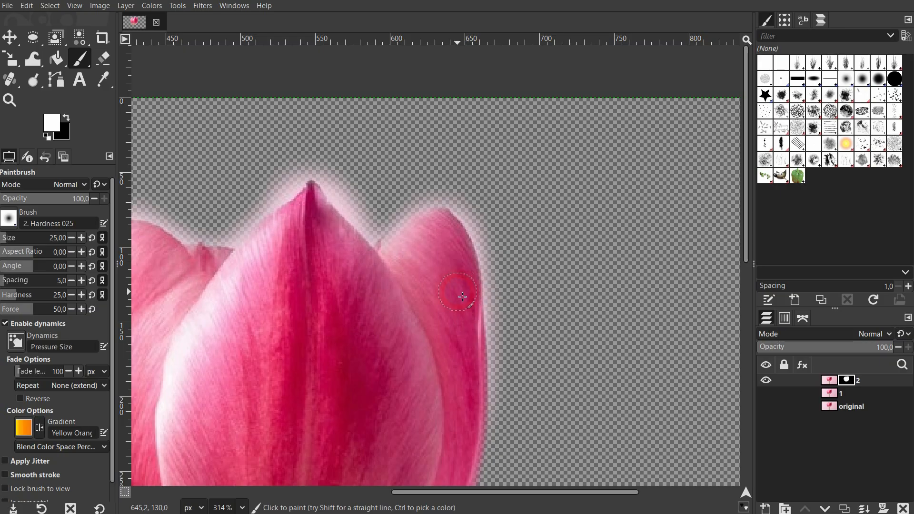
{"action": "key", "text": "x"}
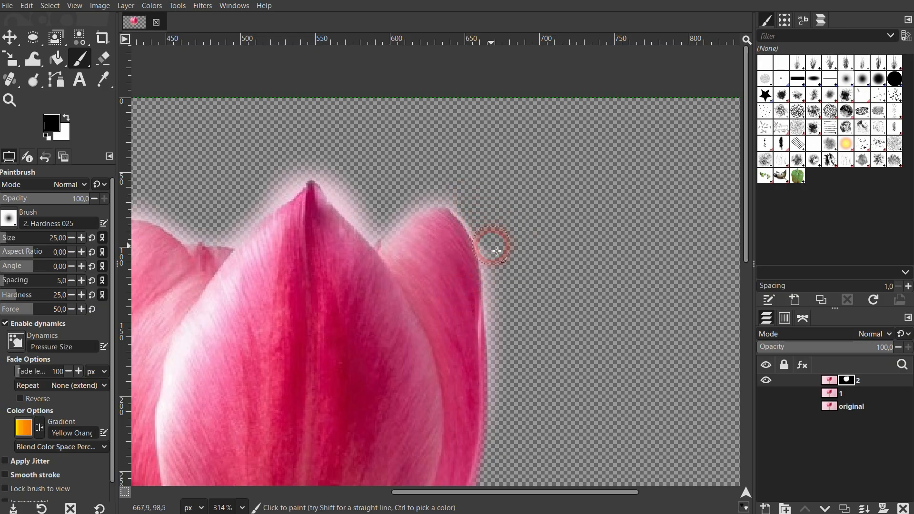
{"action": "mouse_move", "coordinate": [492, 246]}
{"action": "left_mouse_down"}
{"action": "mouse_move", "coordinate": [510, 437]}
{"action": "mouse_move", "coordinate": [523, 437]}
{"action": "mouse_move", "coordinate": [538, 230]}
{"action": "left_mouse_up"}
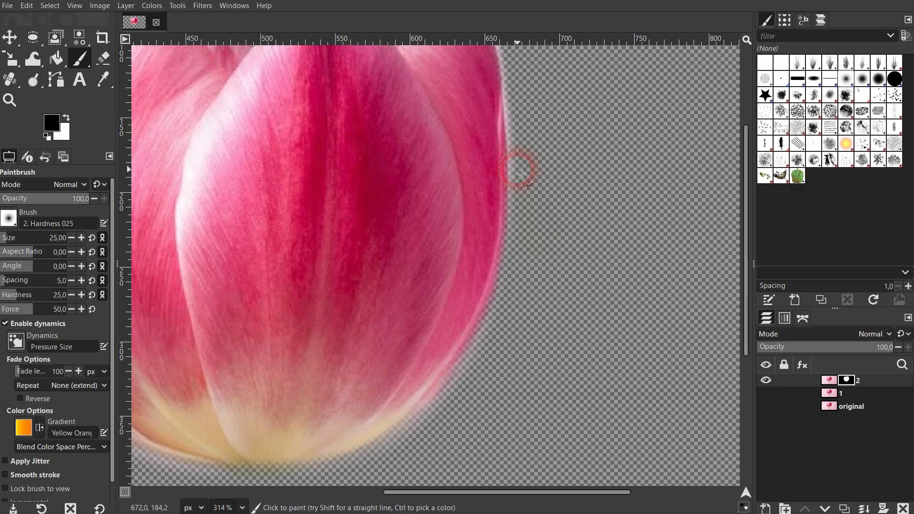
{"action": "left_click_drag", "start_coordinate": [539, 135], "coordinate": [611, 362]}
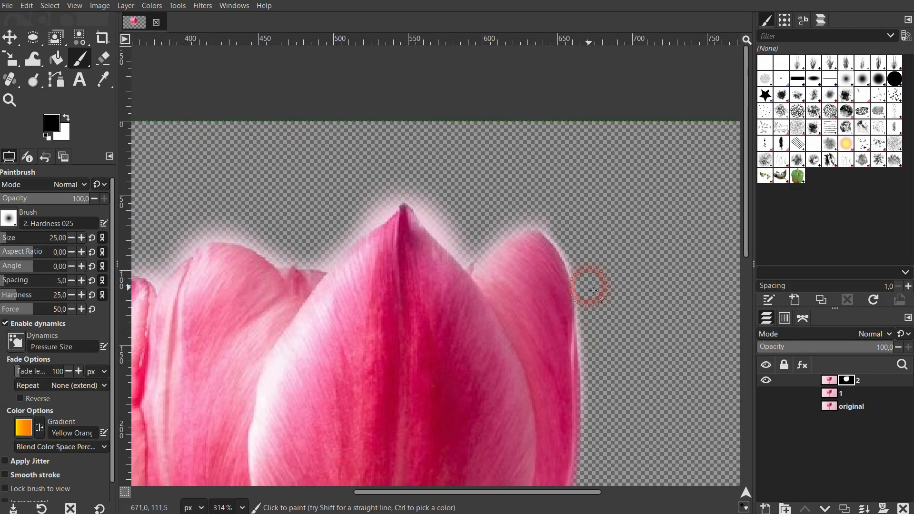
{"action": "mouse_move", "coordinate": [563, 234]}
{"action": "left_mouse_down"}
{"action": "mouse_move", "coordinate": [528, 214]}
{"action": "mouse_move", "coordinate": [471, 252]}
{"action": "mouse_move", "coordinate": [407, 170]}
{"action": "mouse_move", "coordinate": [447, 191]}
{"action": "mouse_move", "coordinate": [406, 187]}
{"action": "mouse_move", "coordinate": [325, 262]}
{"action": "mouse_move", "coordinate": [290, 262]}
{"action": "mouse_move", "coordinate": [212, 223]}
{"action": "left_mouse_up"}
- Paint black on the mask to remove the halo along the outer edge of the tulip's leftmost petal
{"action": "mouse_move", "coordinate": [271, 228]}
{"action": "left_mouse_down"}
{"action": "mouse_move", "coordinate": [472, 228]}
{"action": "mouse_move", "coordinate": [381, 272]}
{"action": "mouse_move", "coordinate": [332, 272]}
{"action": "mouse_move", "coordinate": [339, 302]}
{"action": "mouse_move", "coordinate": [297, 400]}
{"action": "mouse_move", "coordinate": [301, 246]}
{"action": "left_mouse_up"}
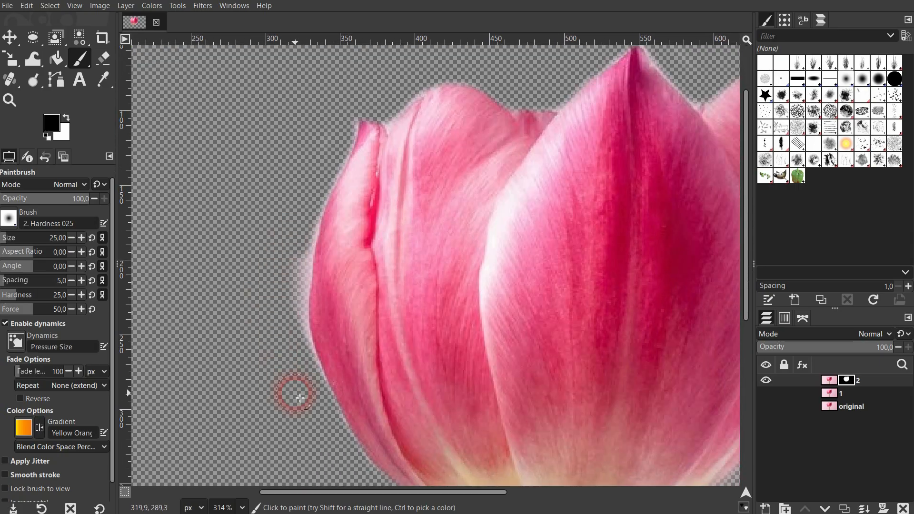
{"action": "left_click_drag", "start_coordinate": [300, 398], "coordinate": [319, 410]}
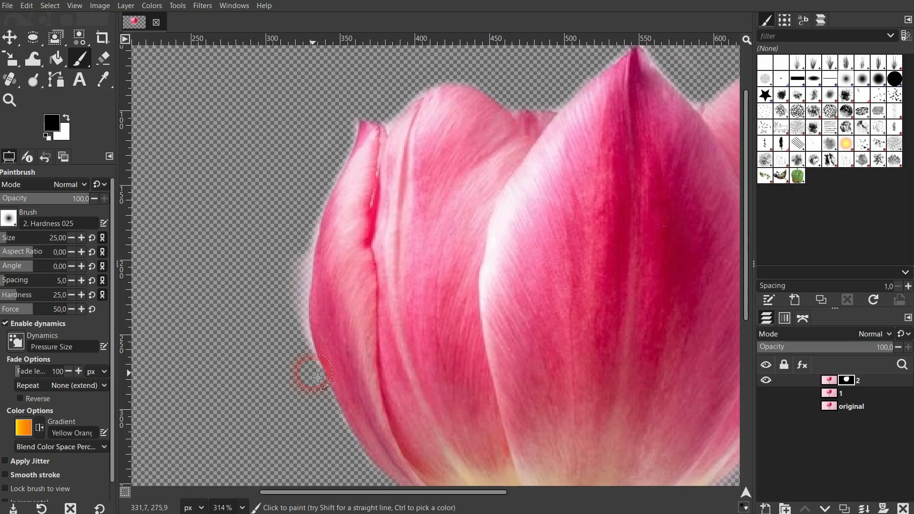
{"action": "mouse_move", "coordinate": [306, 343]}
{"action": "left_mouse_down"}
{"action": "mouse_move", "coordinate": [304, 262]}
{"action": "mouse_move", "coordinate": [315, 202]}
{"action": "mouse_move", "coordinate": [295, 228]}
{"action": "mouse_move", "coordinate": [350, 128]}
{"action": "left_mouse_up"}
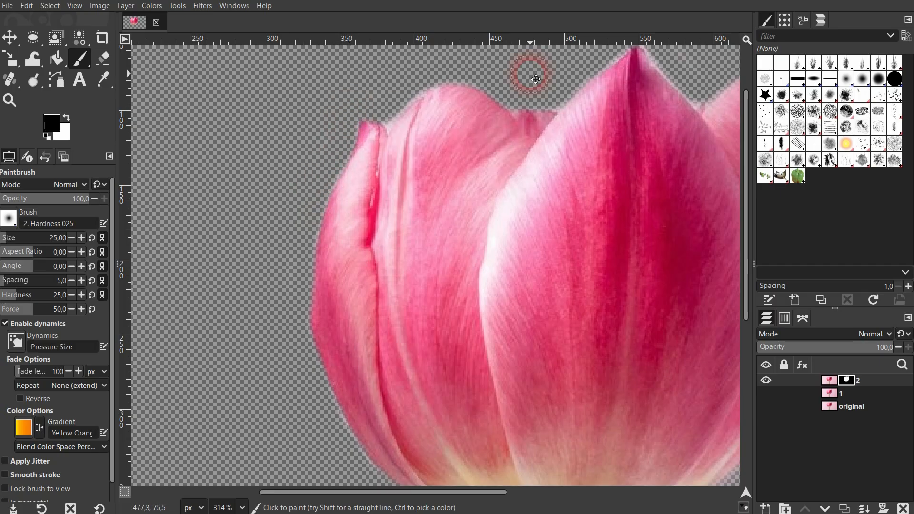
- Refine the mask in black around the upper contour and tips of the petals
{"action": "left_click_drag", "start_coordinate": [530, 75], "coordinate": [293, 294]}
{"action": "left_click_drag", "start_coordinate": [200, 277], "coordinate": [340, 268]}
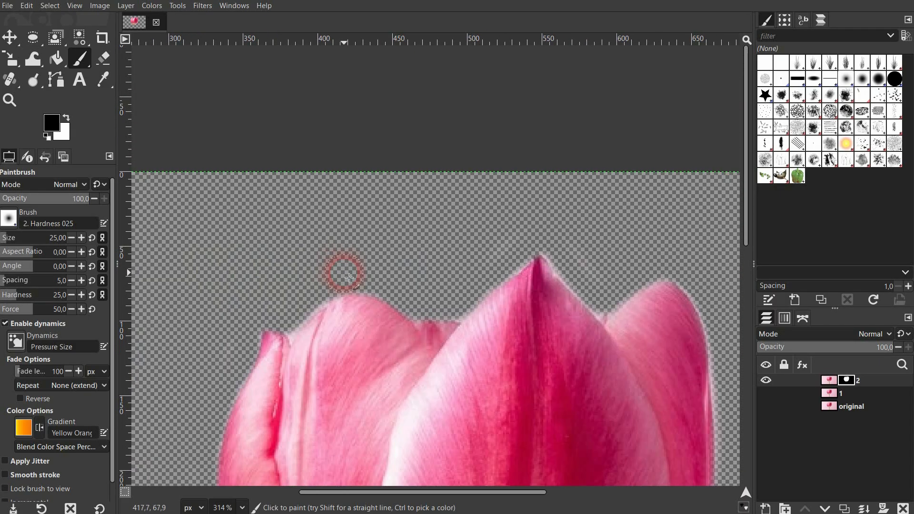
{"action": "left_click_drag", "start_coordinate": [316, 298], "coordinate": [295, 321]}
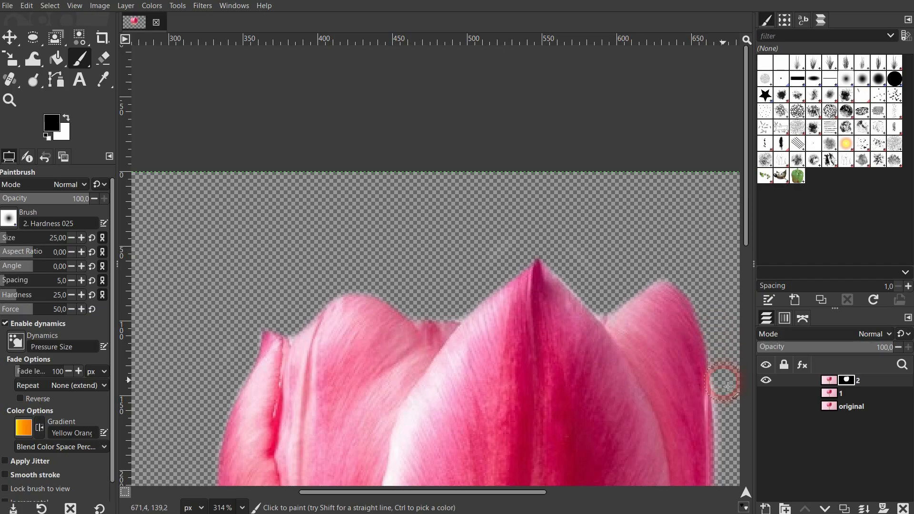
- Clean the mask in black along the tulip's bottom edge, and show layer 1 with the Move tool active
{"action": "scroll", "coordinate": [577, 370], "scroll_direction": "down", "scroll_amount": 5, "text": "ctrl"}
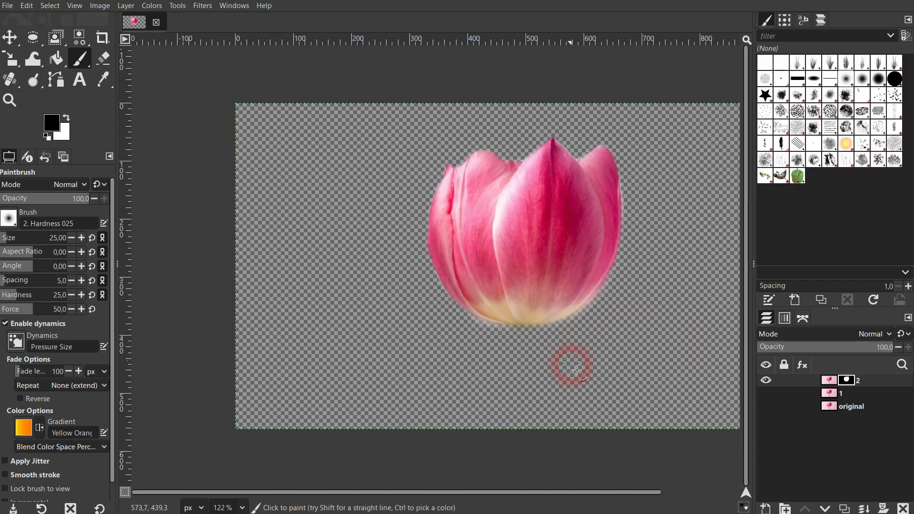
{"action": "scroll", "coordinate": [496, 336], "scroll_direction": "up", "scroll_amount": 5}
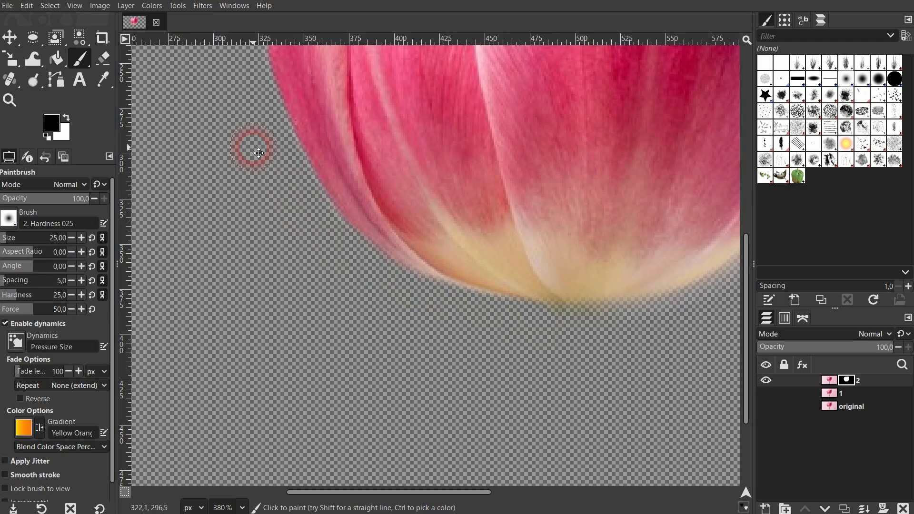
{"action": "left_click_drag", "start_coordinate": [251, 147], "coordinate": [298, 308]}
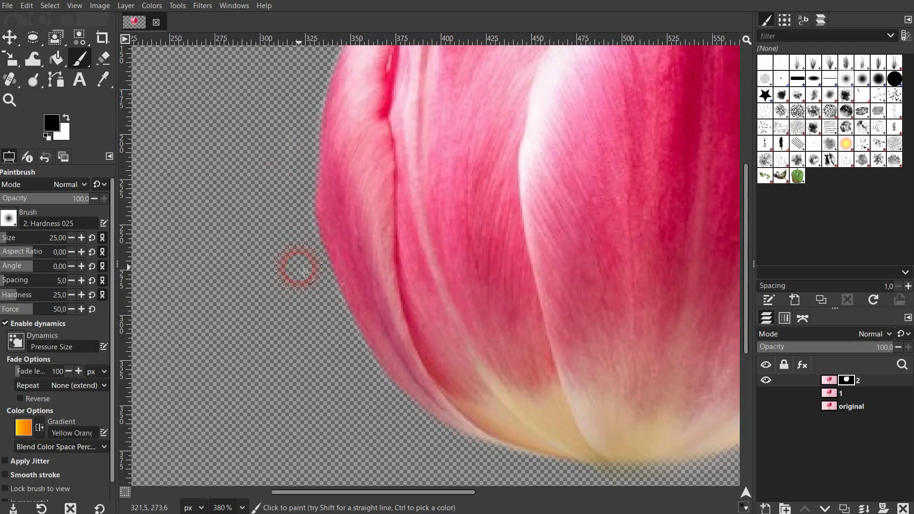
{"action": "scroll", "coordinate": [300, 270], "scroll_direction": "down", "scroll_amount": 5}
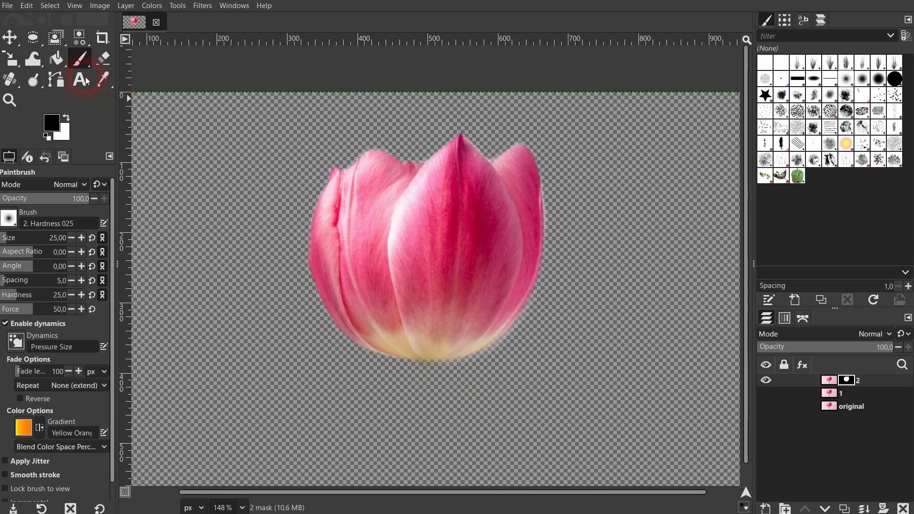
{"action": "left_click", "coordinate": [16, 37]}
{"action": "left_click", "coordinate": [765, 393]}
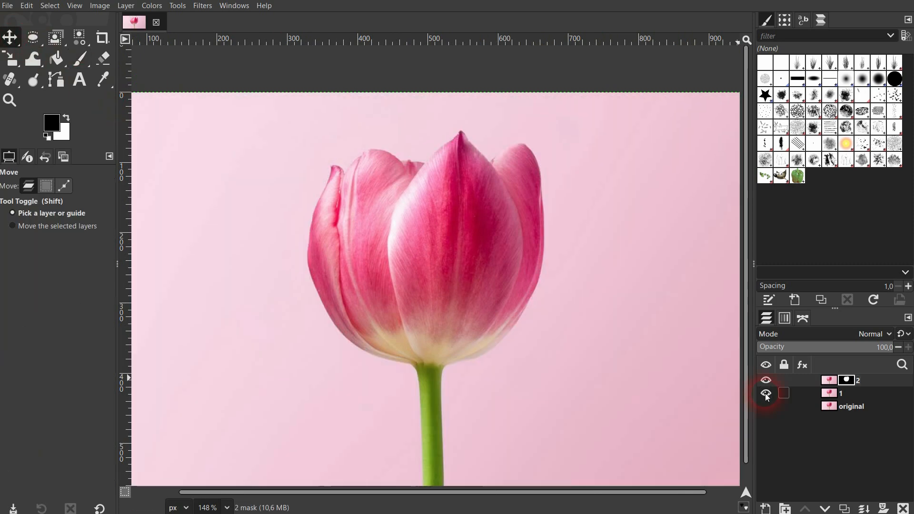
- Colorize layer 2's image, not its mask, with hue 1.0, saturation 1.0 and lightness 0.041 to turn the flower head red
{"action": "scroll", "coordinate": [720, 377], "scroll_direction": "down", "scroll_amount": 3}
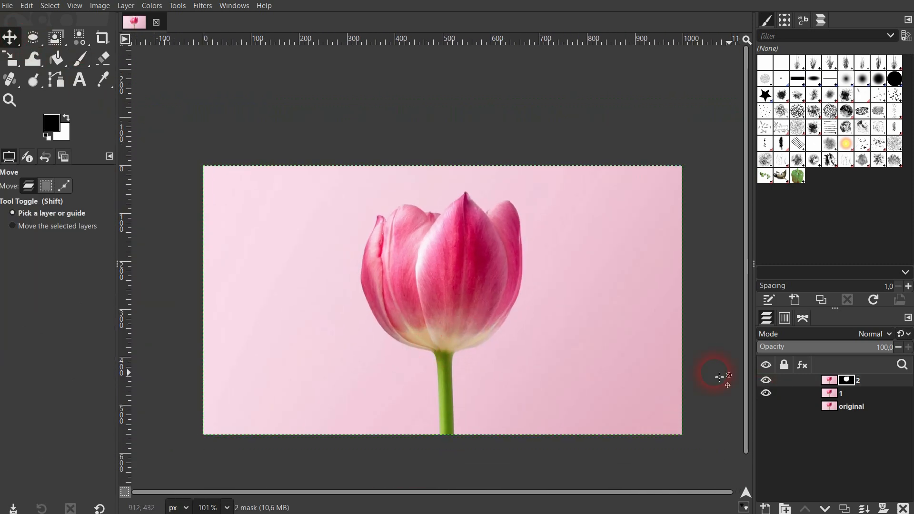
{"action": "left_click", "coordinate": [158, 12]}
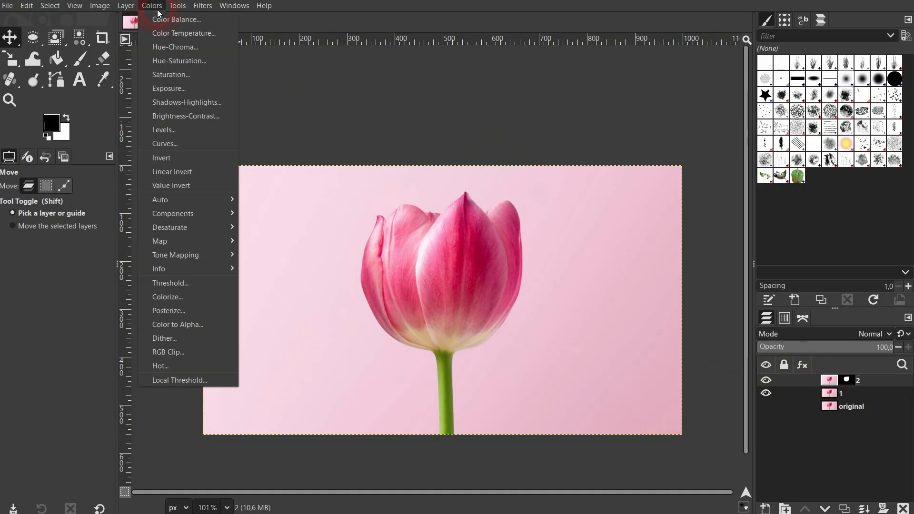
{"action": "left_click", "coordinate": [199, 298]}
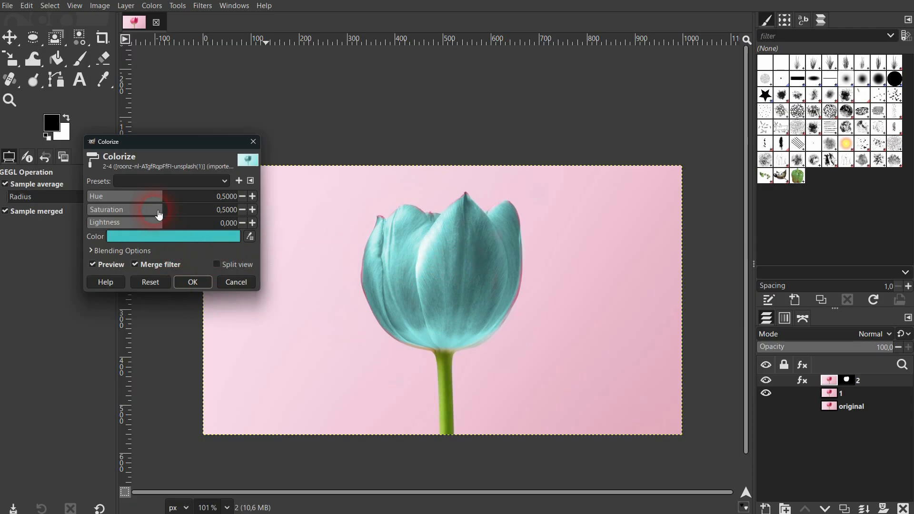
{"action": "left_click_drag", "start_coordinate": [162, 197], "coordinate": [232, 208]}
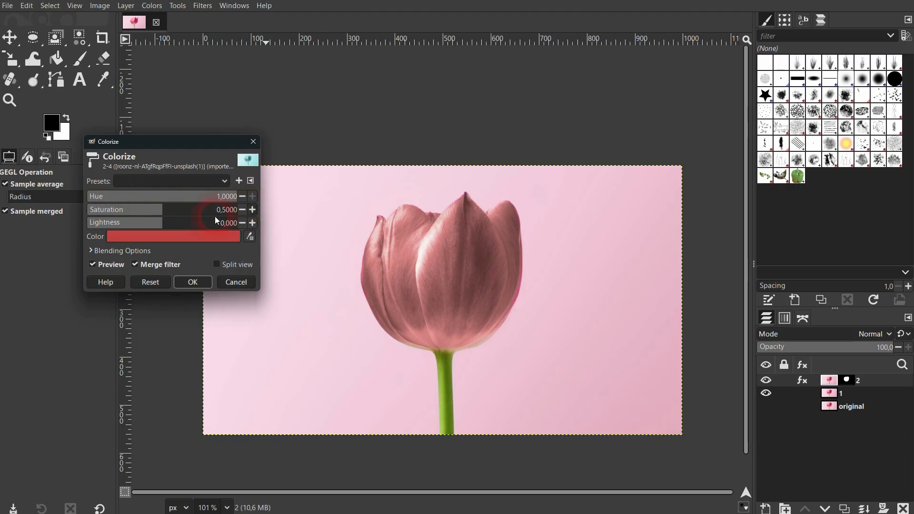
{"action": "left_click_drag", "start_coordinate": [163, 223], "coordinate": [209, 217]}
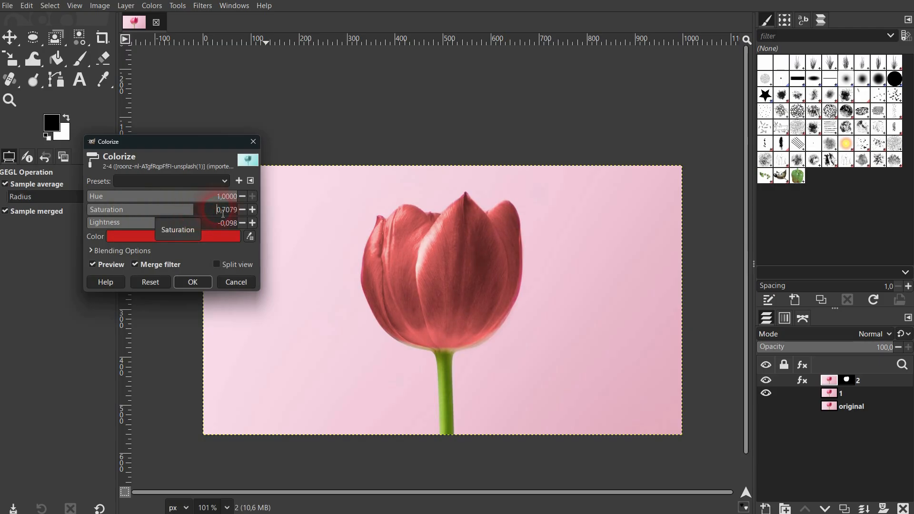
{"action": "left_click_drag", "start_coordinate": [198, 215], "coordinate": [256, 226]}
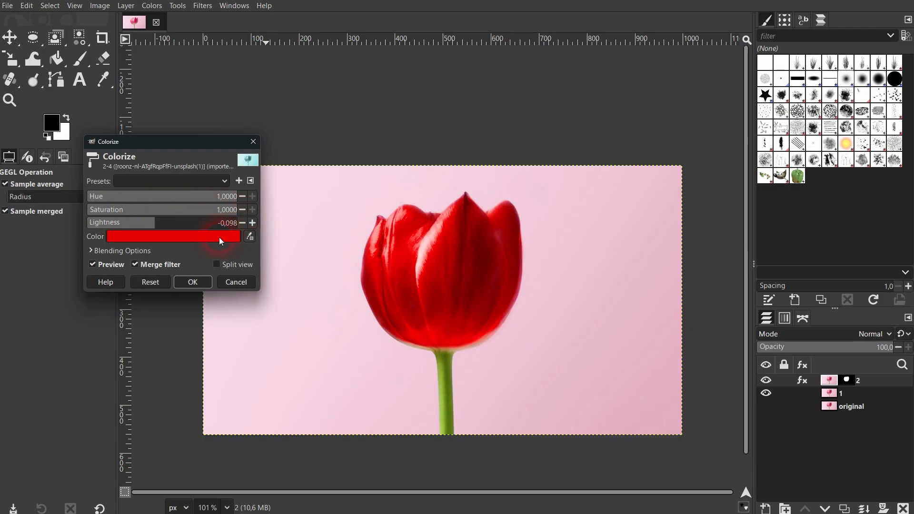
{"action": "mouse_move", "coordinate": [159, 222]}
{"action": "left_mouse_down"}
{"action": "mouse_move", "coordinate": [181, 224]}
{"action": "mouse_move", "coordinate": [171, 227]}
{"action": "left_mouse_up"}
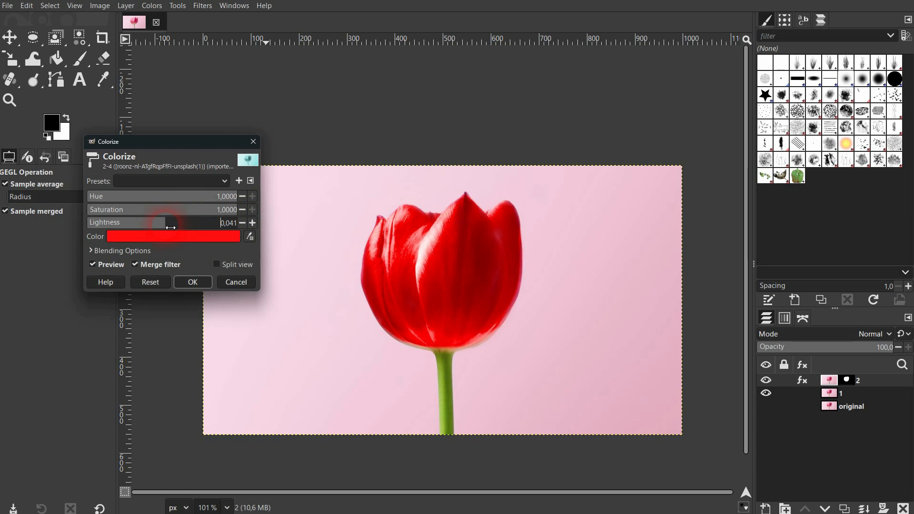
{"action": "left_click", "coordinate": [193, 283]}
- Paint white on layer 2's mask with the Paintbrush at size 25 to extend the red to the tulip's right and bottom edges
{"action": "scroll", "coordinate": [495, 341], "scroll_direction": "up", "scroll_amount": 6}
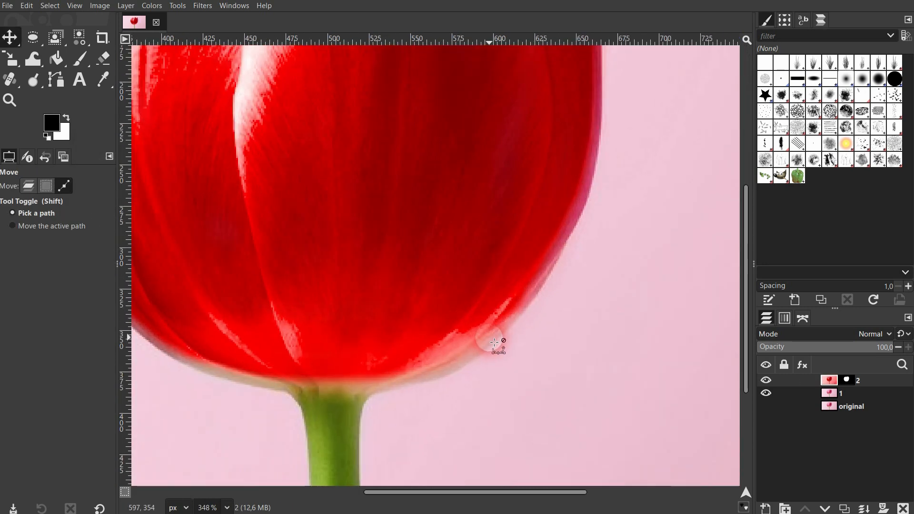
{"action": "left_click", "coordinate": [766, 393]}
{"action": "left_click", "coordinate": [766, 393]}
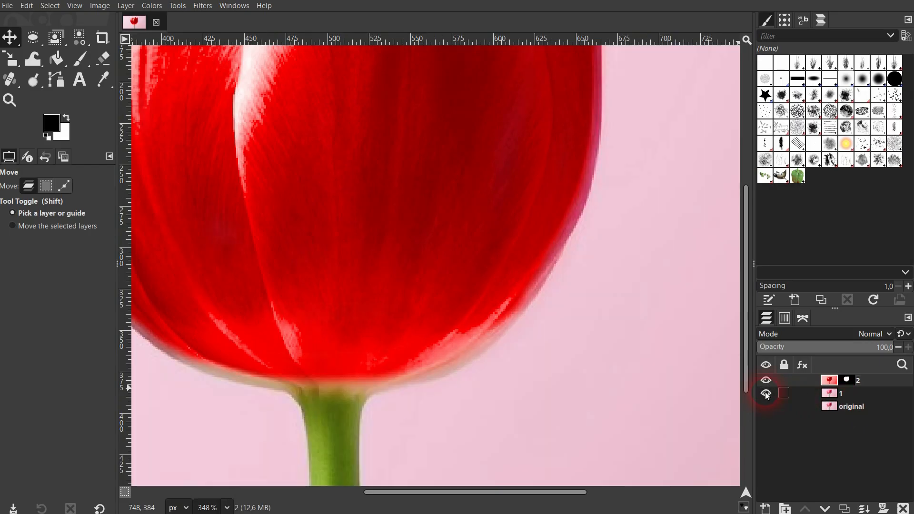
{"action": "left_click", "coordinate": [848, 380]}
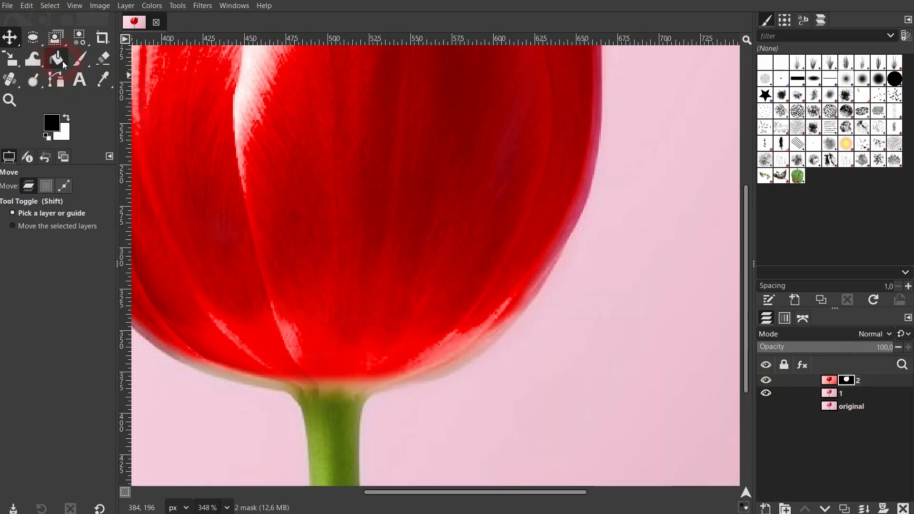
{"action": "left_click", "coordinate": [80, 58]}
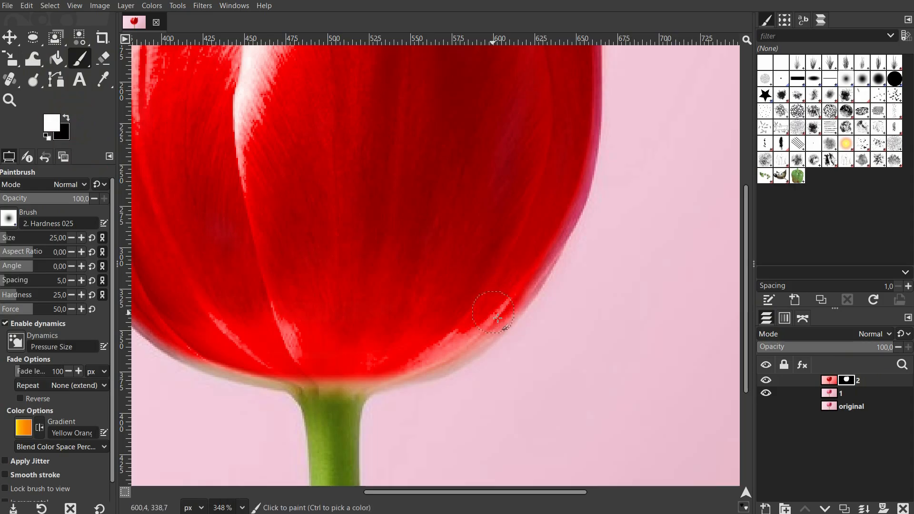
{"action": "mouse_move", "coordinate": [483, 341]}
{"action": "left_mouse_down"}
{"action": "mouse_move", "coordinate": [455, 359]}
{"action": "mouse_move", "coordinate": [365, 386]}
{"action": "mouse_move", "coordinate": [438, 364]}
{"action": "mouse_move", "coordinate": [508, 320]}
{"action": "mouse_move", "coordinate": [574, 208]}
{"action": "mouse_move", "coordinate": [588, 88]}
{"action": "left_mouse_up"}
{"action": "mouse_move", "coordinate": [440, 338]}
{"action": "left_mouse_down"}
{"action": "mouse_move", "coordinate": [362, 389]}
{"action": "mouse_move", "coordinate": [277, 384]}
{"action": "mouse_move", "coordinate": [247, 369]}
{"action": "mouse_move", "coordinate": [181, 362]}
{"action": "mouse_move", "coordinate": [296, 387]}
{"action": "left_mouse_up"}
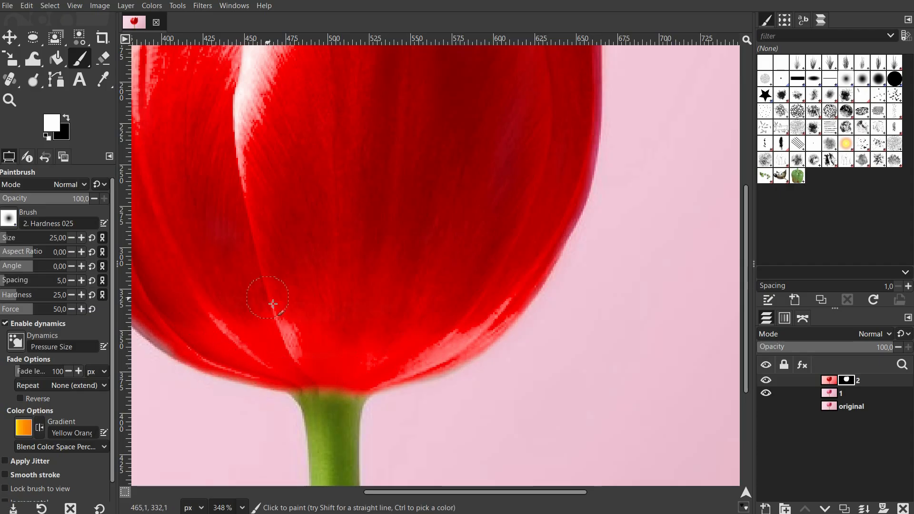
- Paint white on the mask along the tulip's lower-left contour to bring the red out to the petal edge
{"action": "left_click_drag", "start_coordinate": [275, 304], "coordinate": [446, 349]}
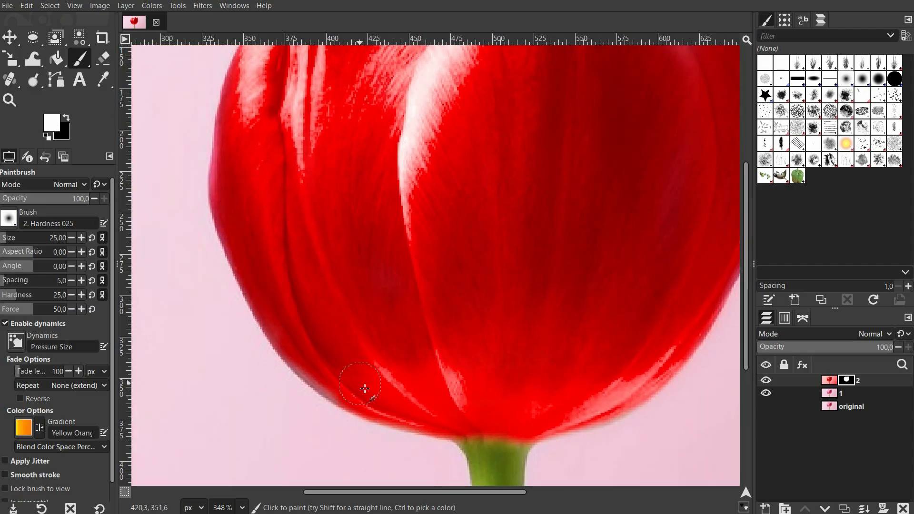
{"action": "mouse_move", "coordinate": [365, 389]}
{"action": "left_mouse_down"}
{"action": "mouse_move", "coordinate": [331, 383]}
{"action": "mouse_move", "coordinate": [301, 359]}
{"action": "left_mouse_up"}
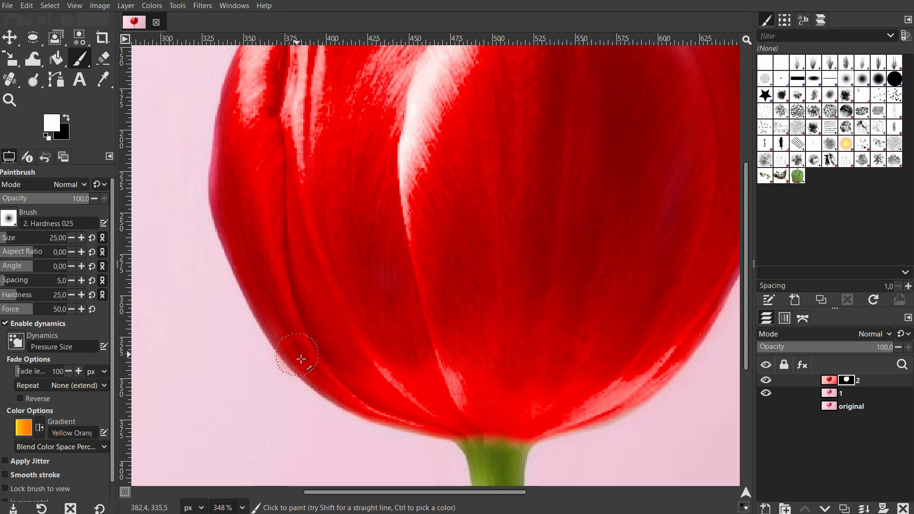
{"action": "left_click_drag", "start_coordinate": [298, 206], "coordinate": [318, 353]}
{"action": "left_click_drag", "start_coordinate": [588, 241], "coordinate": [301, 304]}
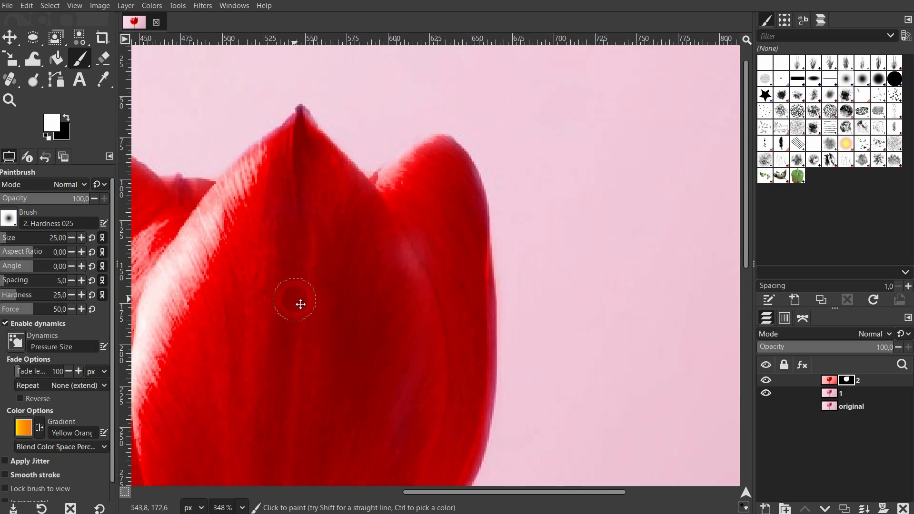
{"action": "scroll", "coordinate": [301, 304], "scroll_direction": "down", "scroll_amount": 4, "text": "ctrl"}
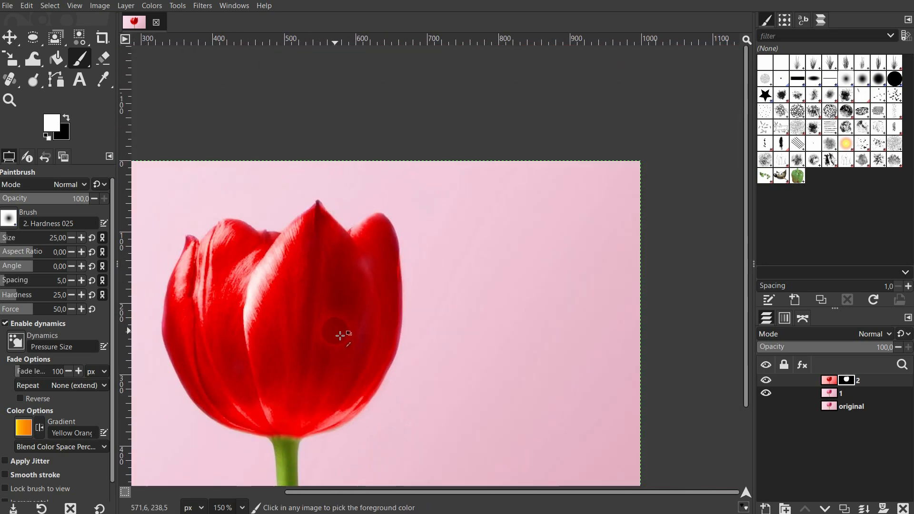
{"action": "scroll", "coordinate": [347, 351], "scroll_direction": "down", "scroll_amount": 1, "text": "ctrl"}
{"action": "scroll", "coordinate": [302, 374], "scroll_direction": "up", "scroll_amount": 2, "text": "ctrl"}
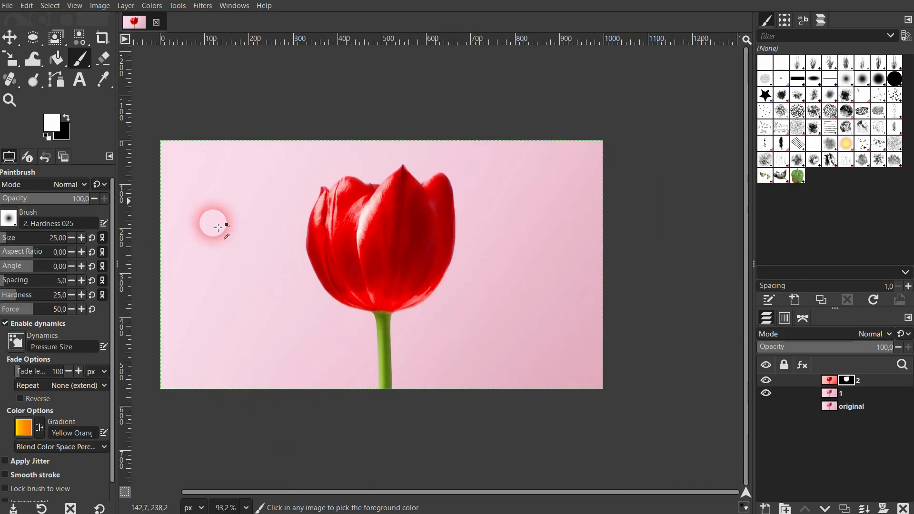
- Compare the recolored flower with the original by toggling layer 2's visibility, and make its image active instead of the mask
{"action": "left_click", "coordinate": [10, 37]}
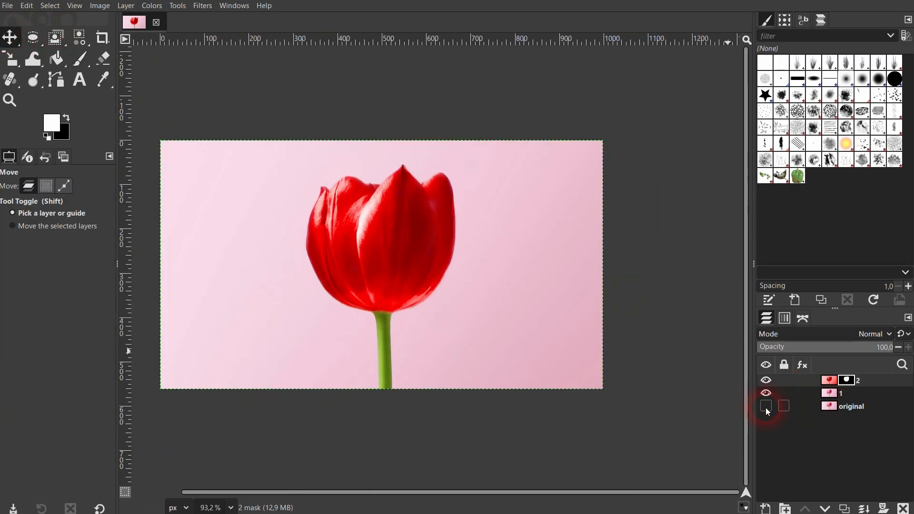
{"action": "left_click", "coordinate": [767, 380]}
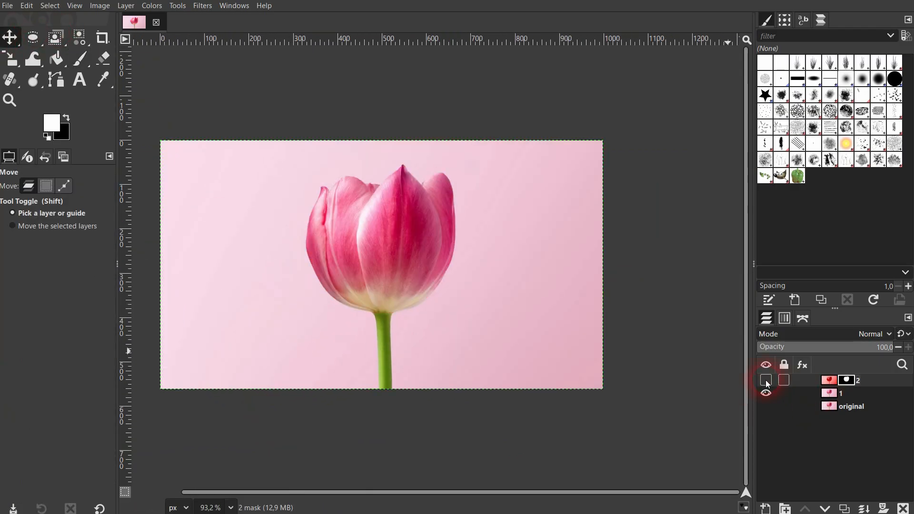
{"action": "left_click", "coordinate": [765, 380]}
{"action": "left_click", "coordinate": [766, 380]}
{"action": "left_click", "coordinate": [766, 380]}
{"action": "left_click", "coordinate": [830, 380]}
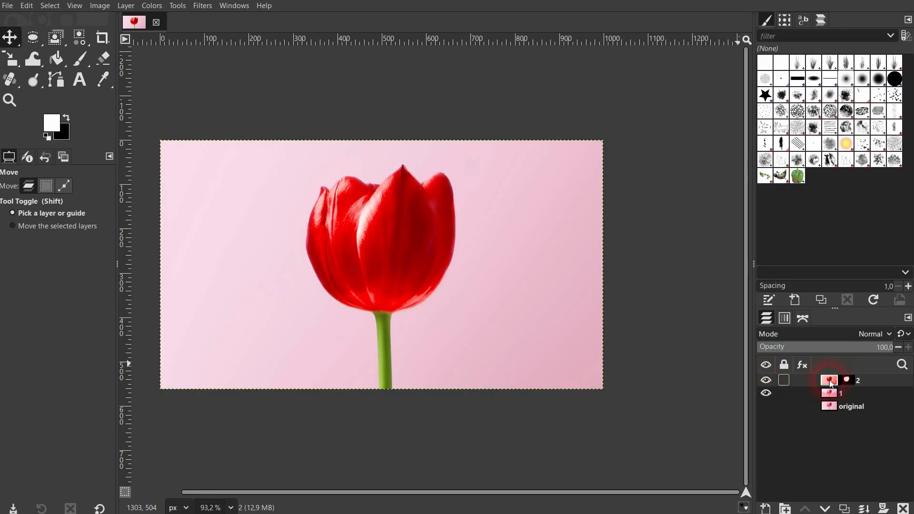
{"action": "left_click", "coordinate": [145, 10]}
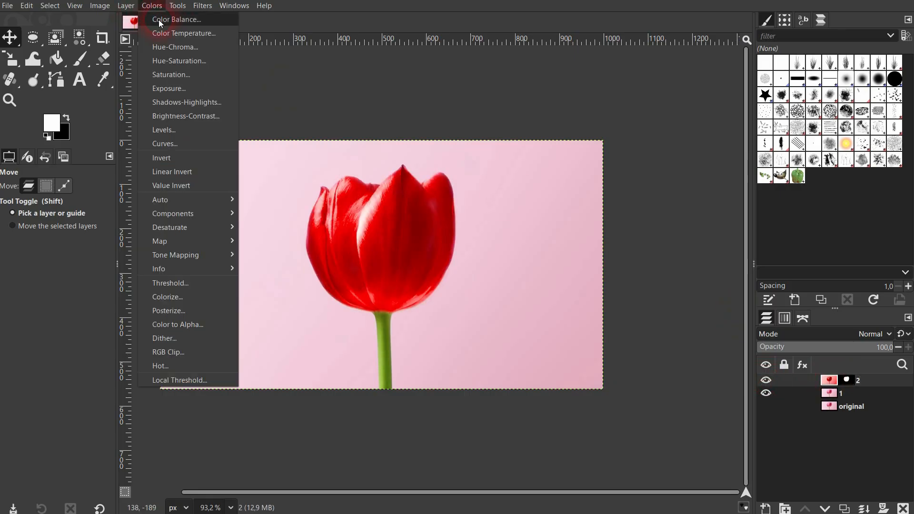
{"action": "left_click", "coordinate": [158, 19]}
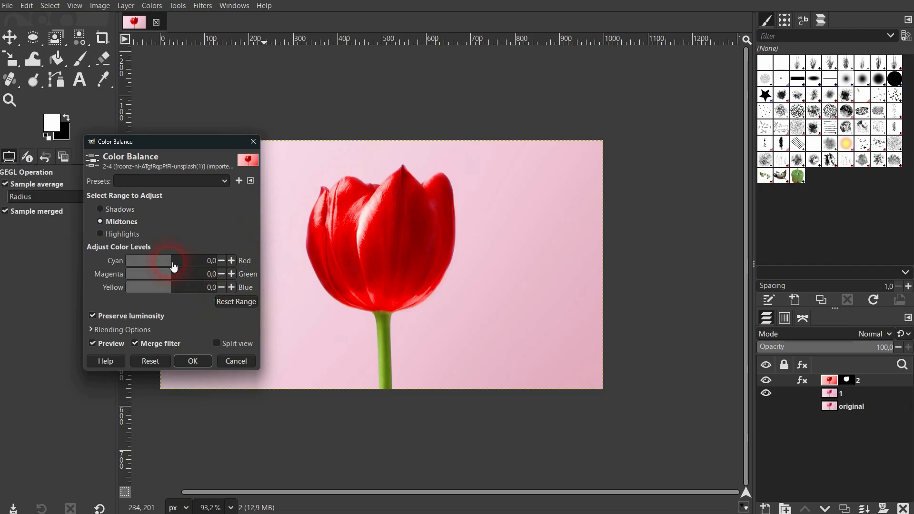
{"action": "left_click_drag", "start_coordinate": [175, 264], "coordinate": [170, 290]}
{"action": "left_click", "coordinate": [239, 362]}
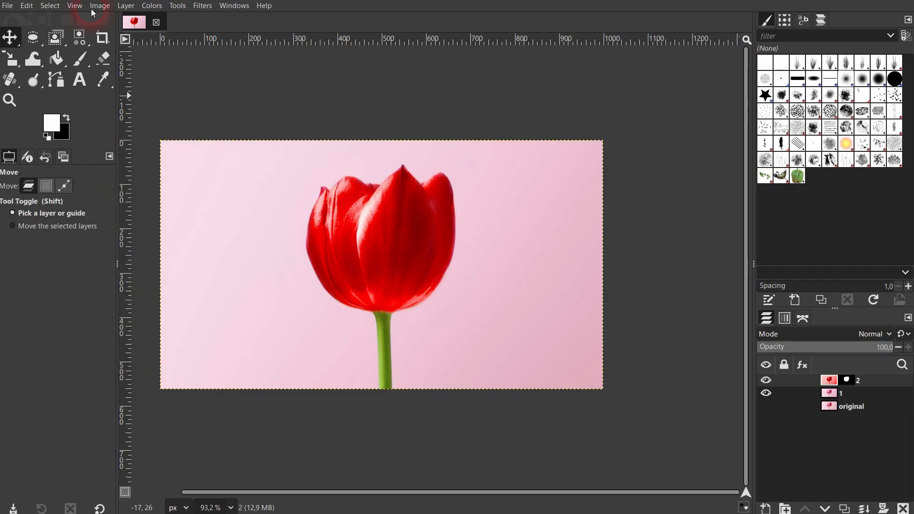
{"action": "left_click", "coordinate": [157, 11]}
{"action": "left_click", "coordinate": [165, 31]}
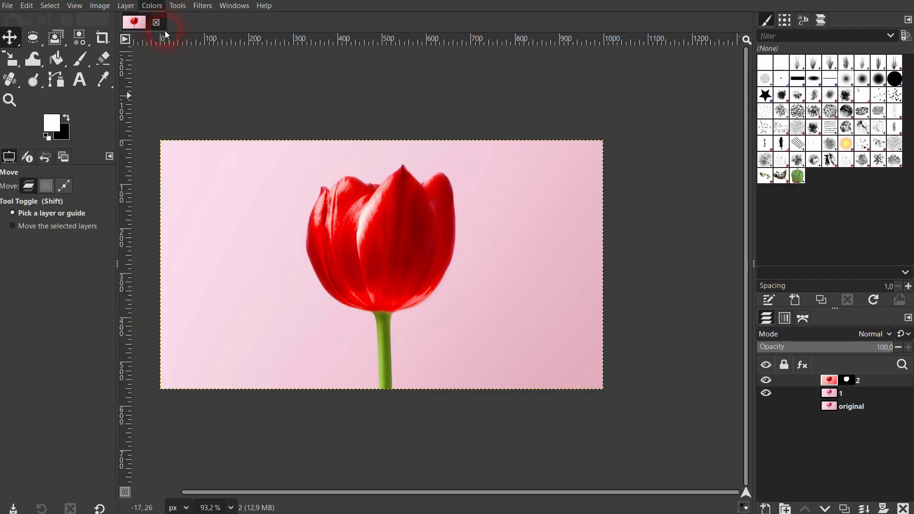
{"action": "left_click_drag", "start_coordinate": [158, 204], "coordinate": [145, 220]}
{"action": "left_click", "coordinate": [237, 257]}
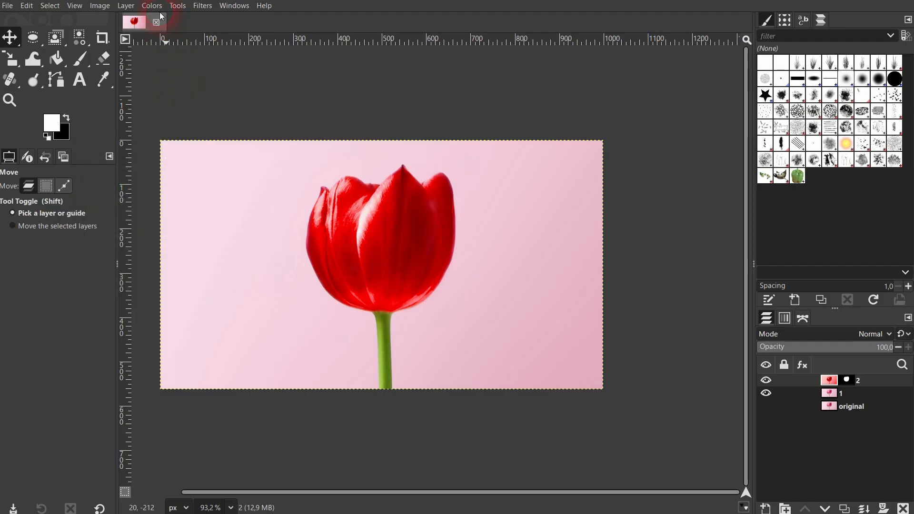
- Shift layer 2's hue from red to violet with Hue-Saturation, and compare the result by hiding and reshowing the layer
{"action": "left_click", "coordinate": [155, 6]}
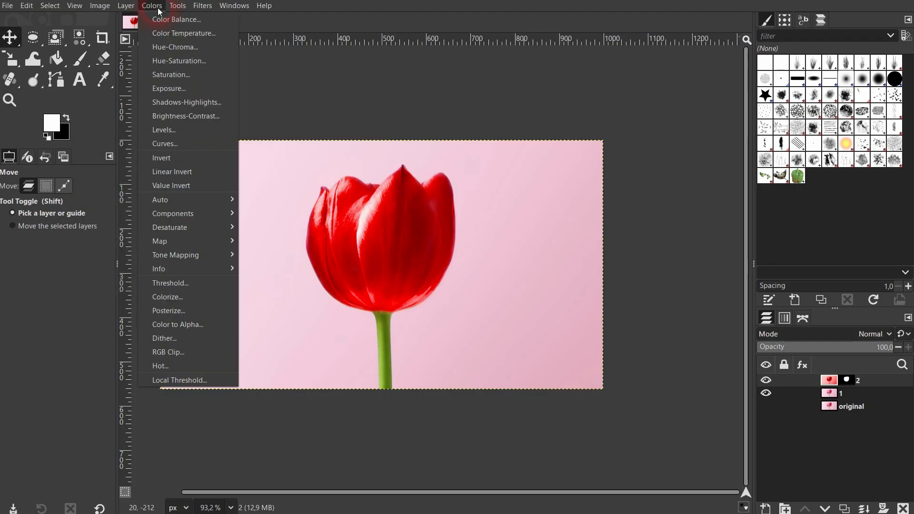
{"action": "left_click", "coordinate": [186, 64]}
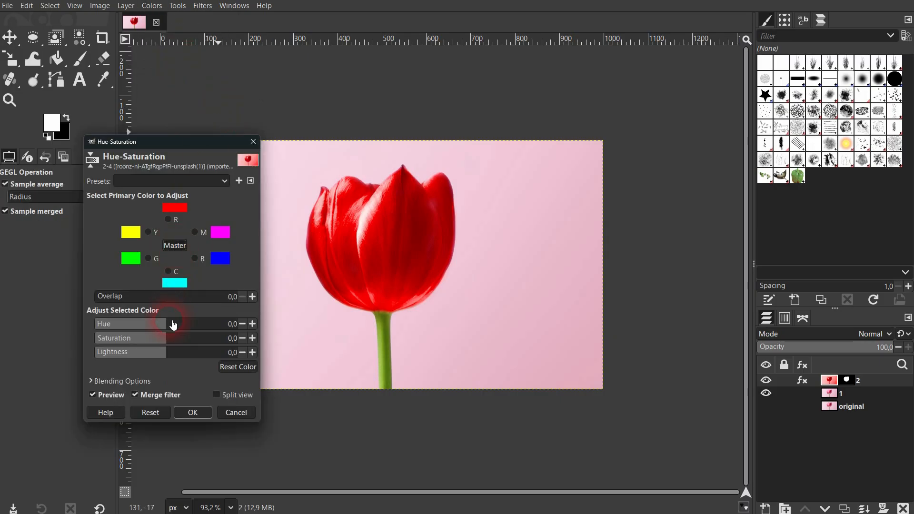
{"action": "left_click_drag", "start_coordinate": [174, 325], "coordinate": [142, 324]}
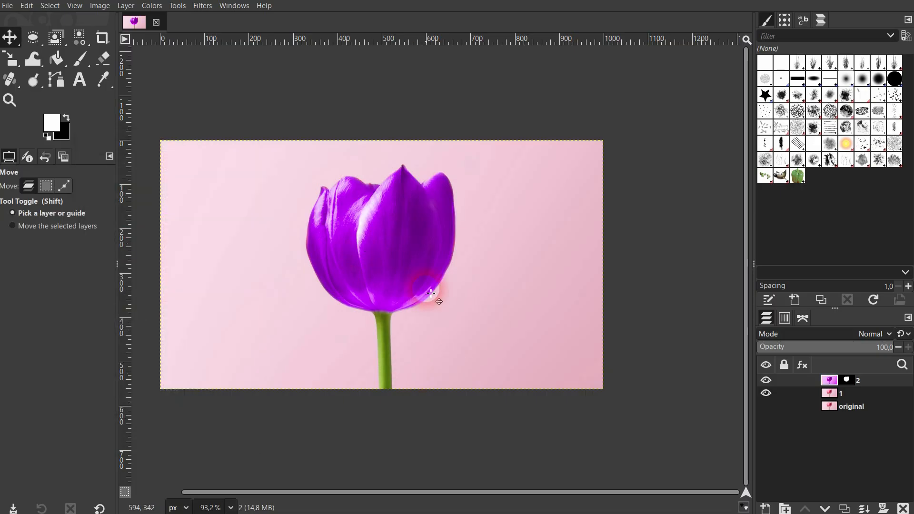
{"action": "left_click", "coordinate": [766, 381]}
{"action": "left_click", "coordinate": [767, 381]}
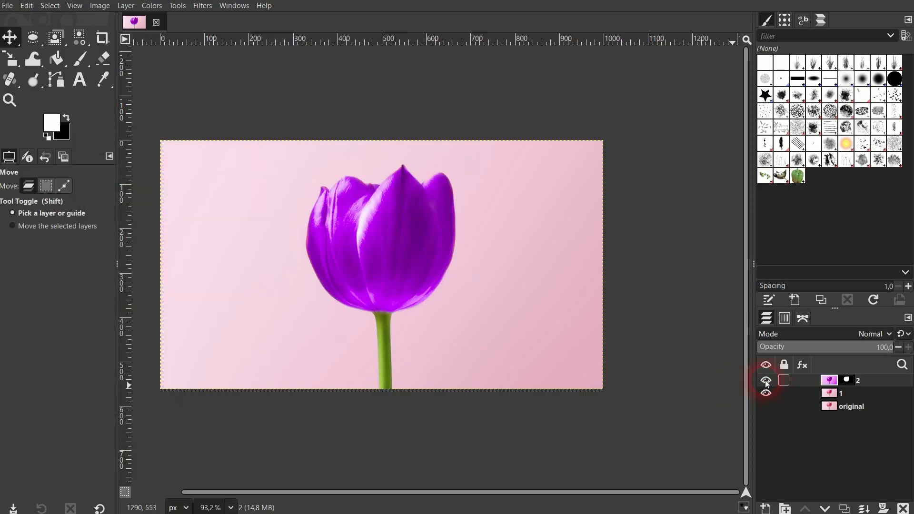